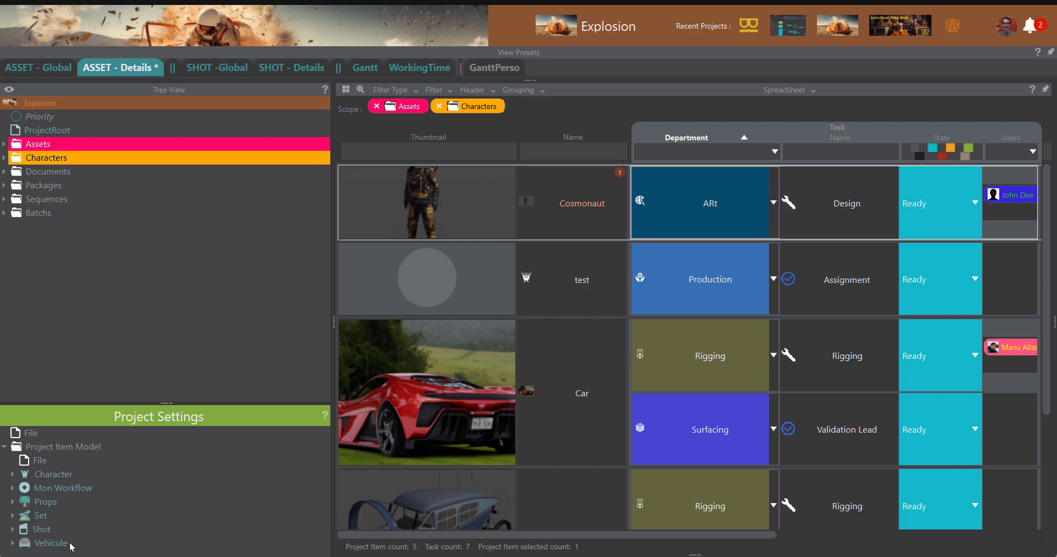
Step: Select the Cosmonaut asset, collapse the Tree View, and reveal the Property View beside the spreadsheet
left_click(406, 192)
left_click_drag(333, 249, 2, 247)
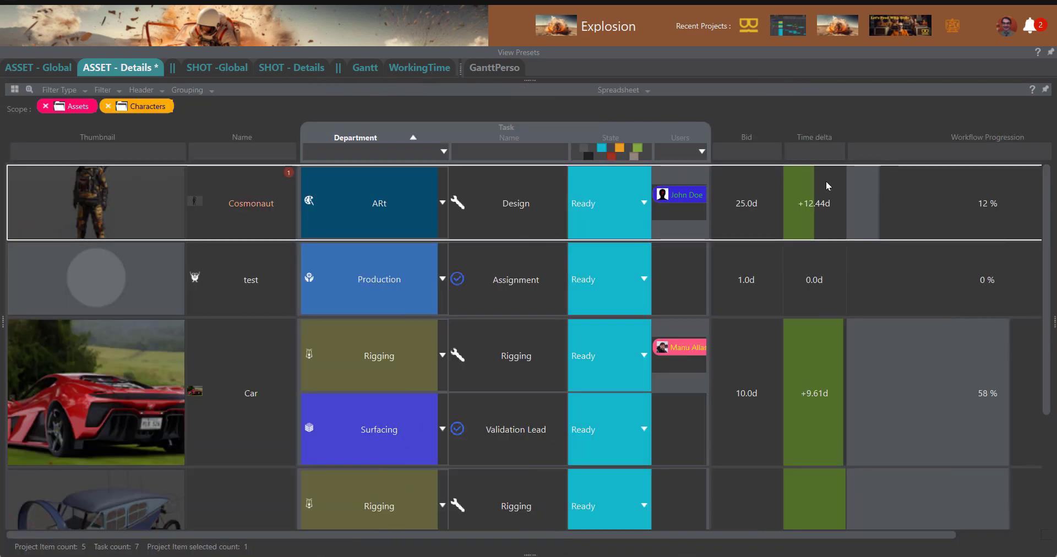
left_click_drag(1052, 226, 673, 225)
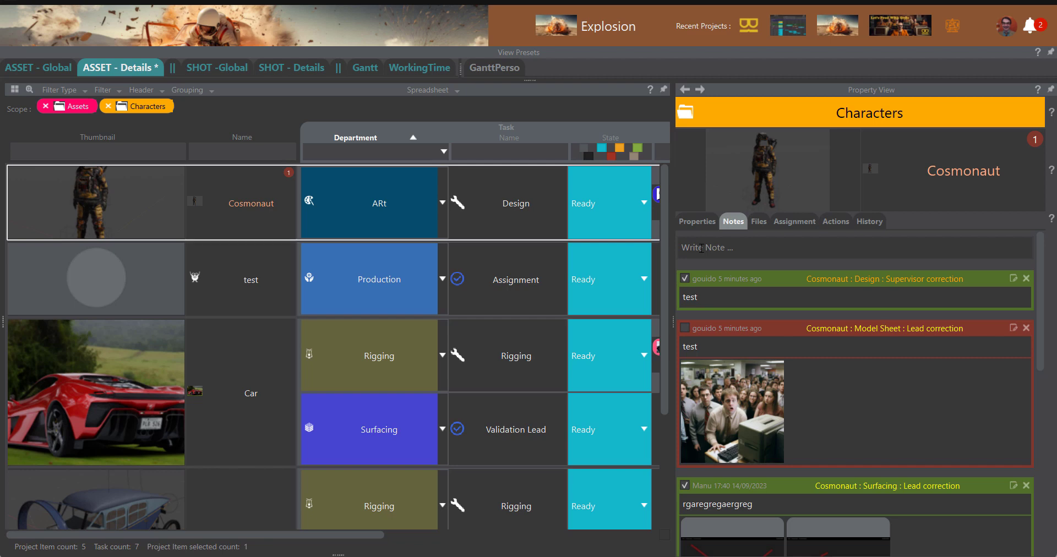
Step: Start a new note on Cosmonaut and examine which compounds and tasks are available as its context
left_click(701, 248)
left_click(823, 249)
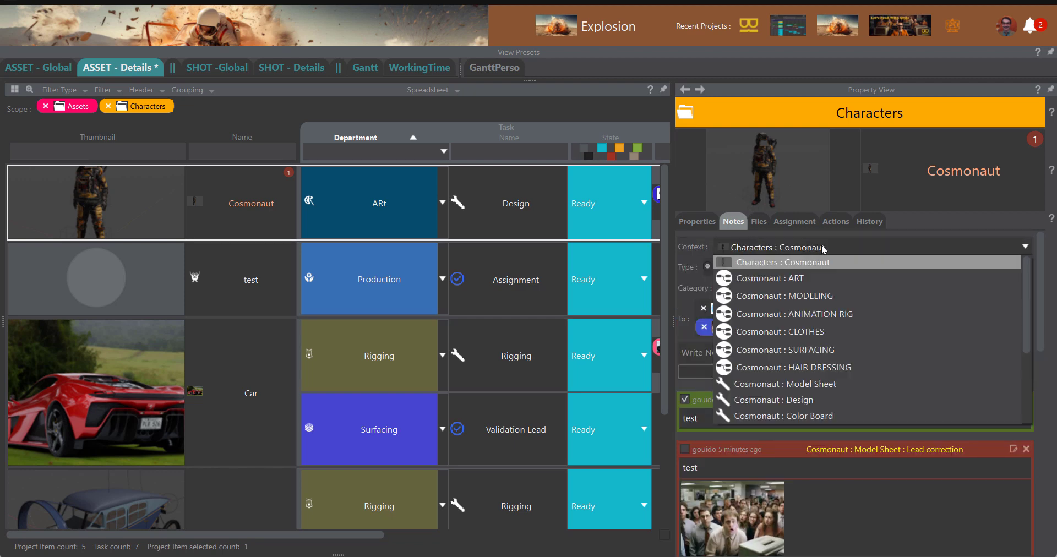
scroll(815, 300, "down", 3)
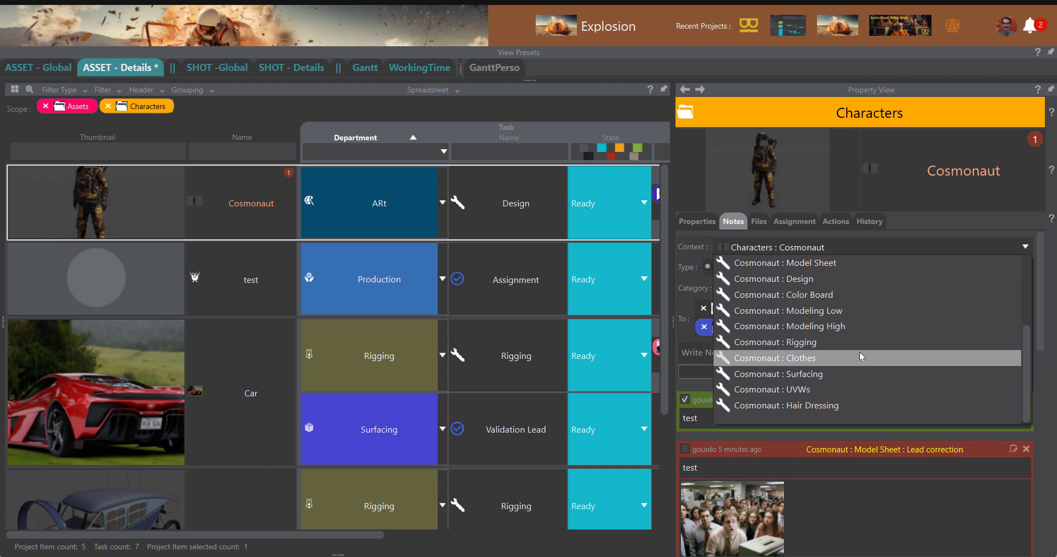
scroll(862, 355, "up", 3)
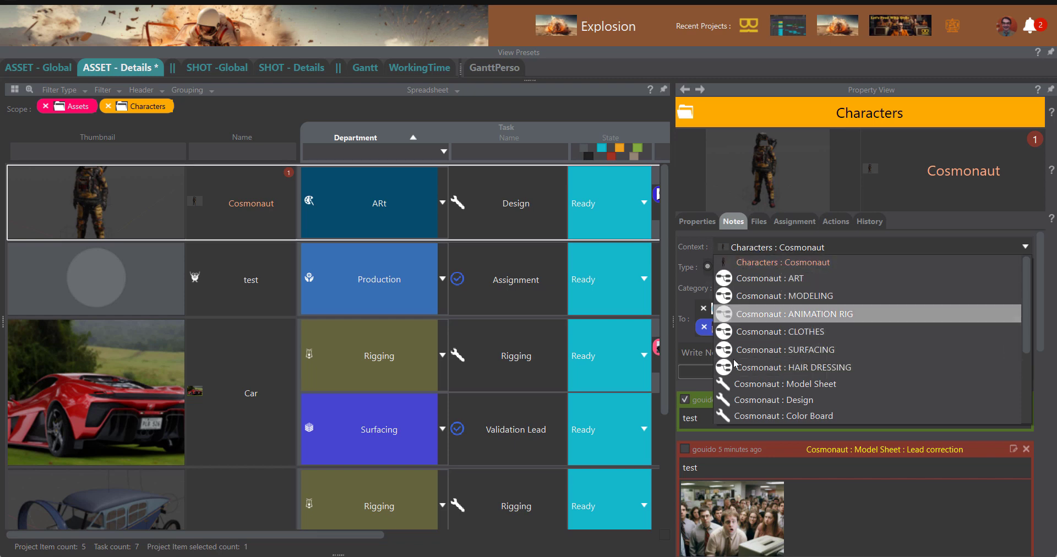
scroll(732, 356, "down", 3)
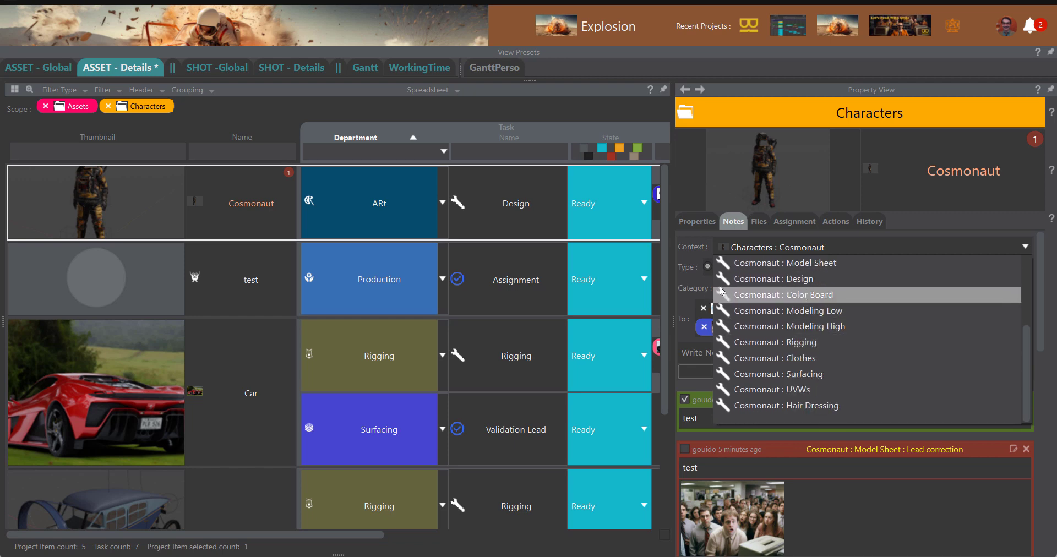
scroll(823, 393, "up", 3)
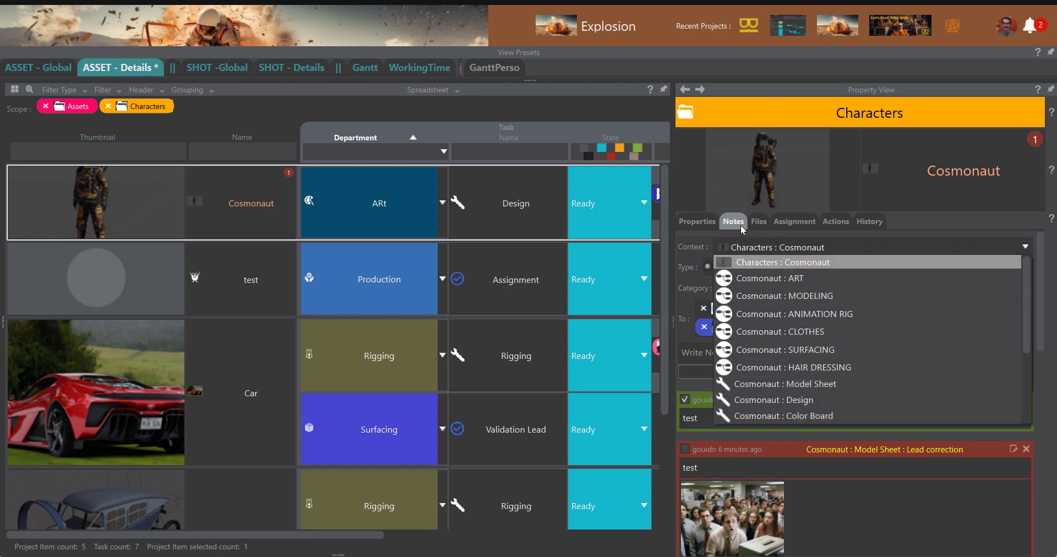
left_click(741, 240)
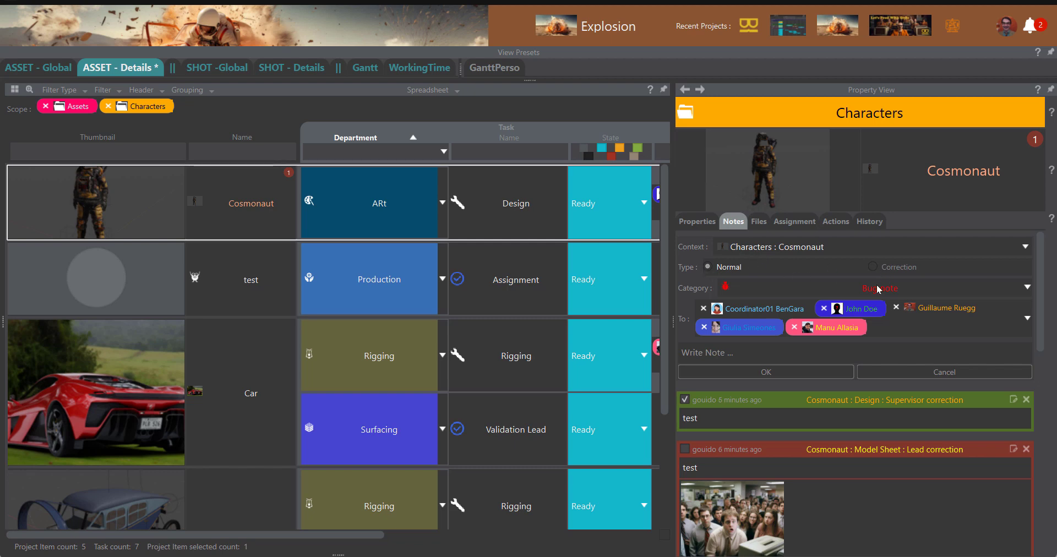
Step: Examine the note's category options, including the dialog for creating a new category, and the list of possible recipients
left_click(878, 289)
scroll(772, 367, "down", 3)
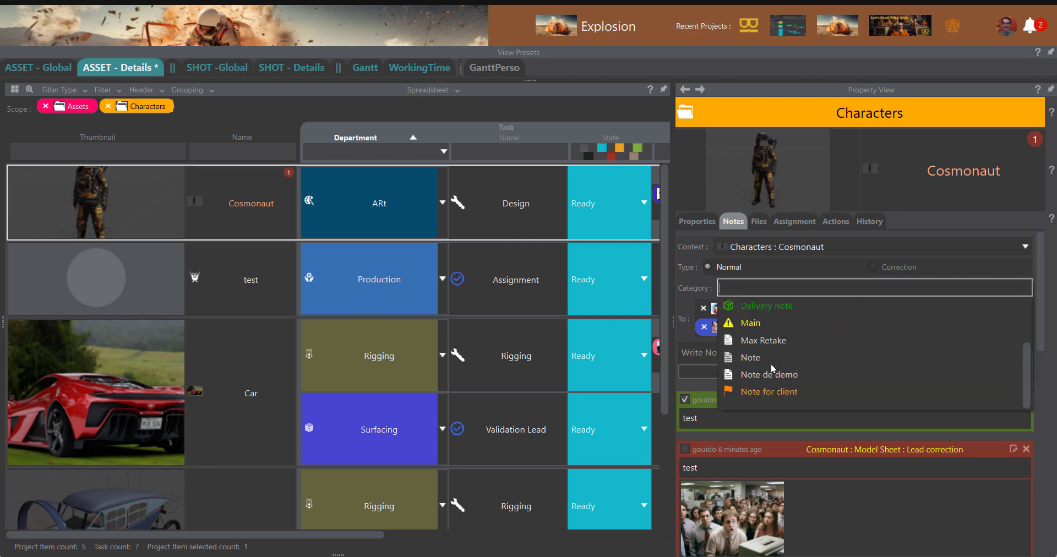
scroll(772, 368, "up", 3)
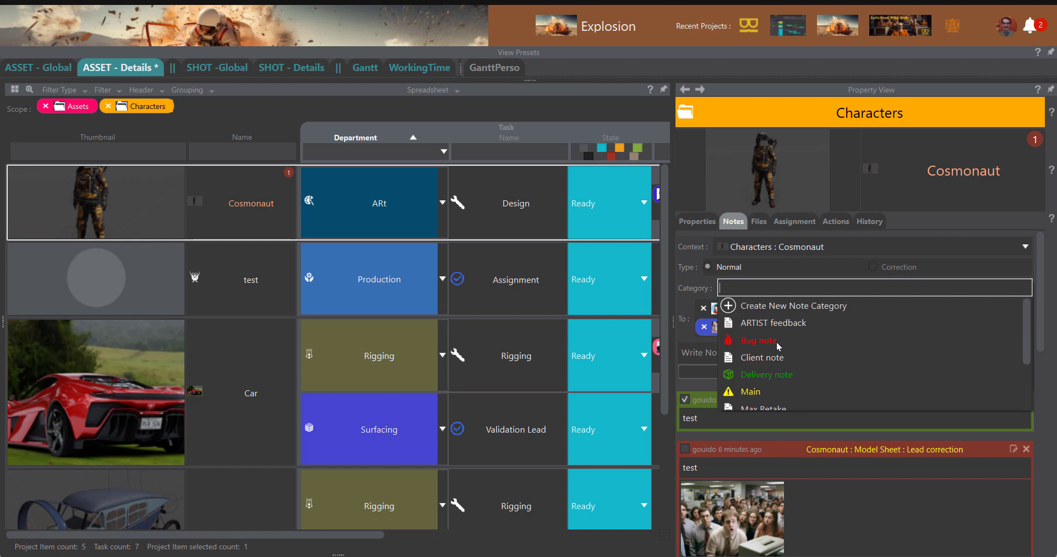
left_click(734, 306)
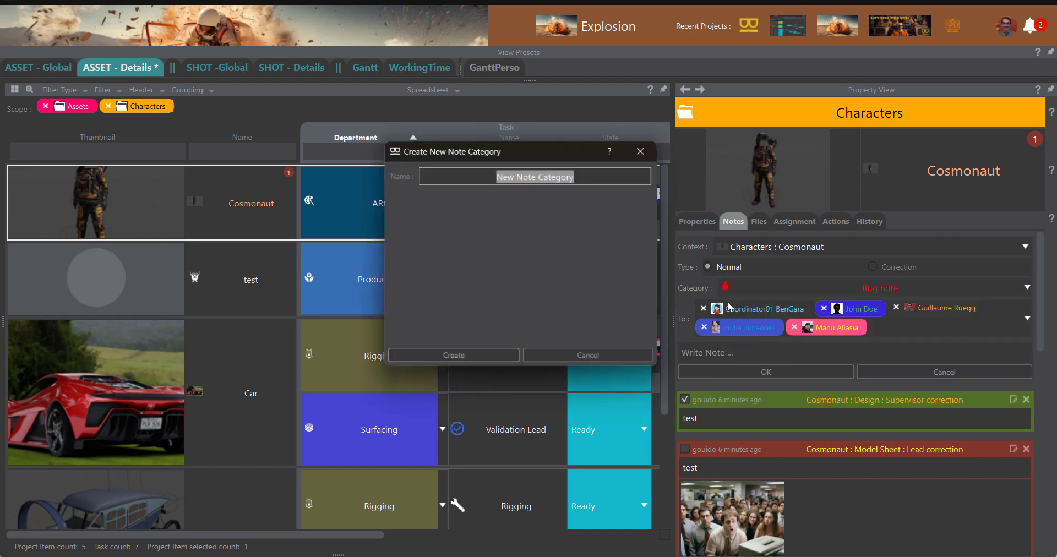
left_click(604, 355)
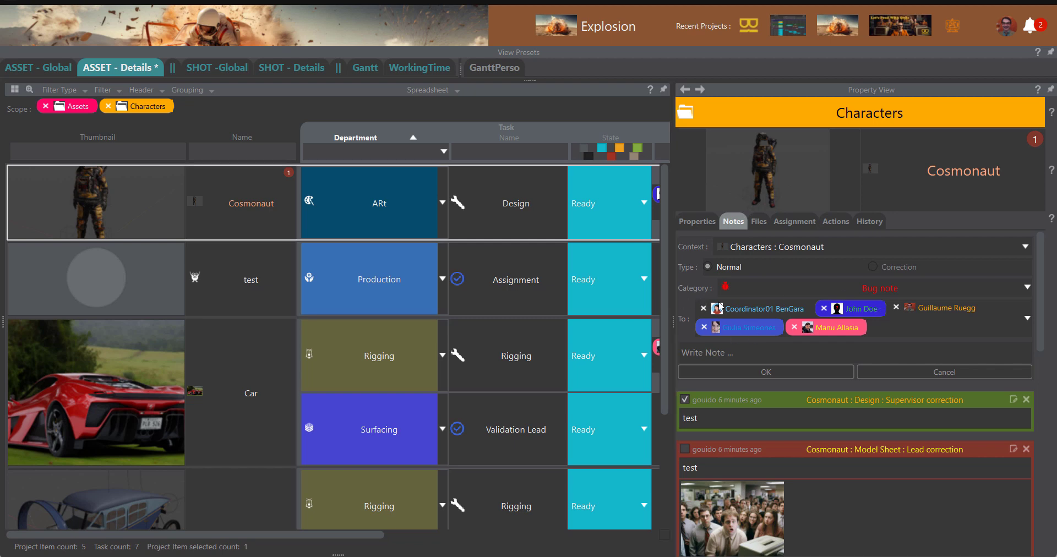
left_click(1027, 317)
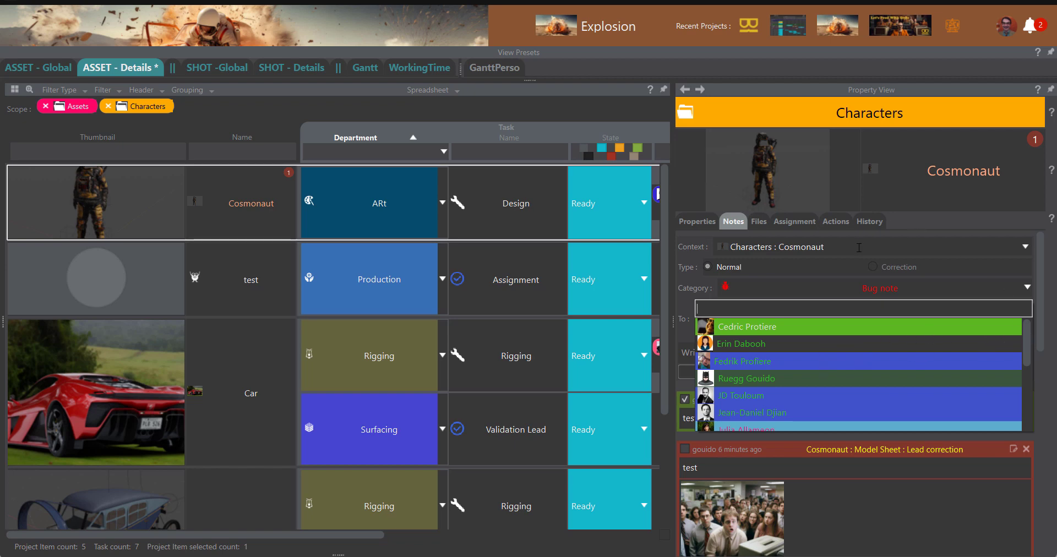
left_click(938, 233)
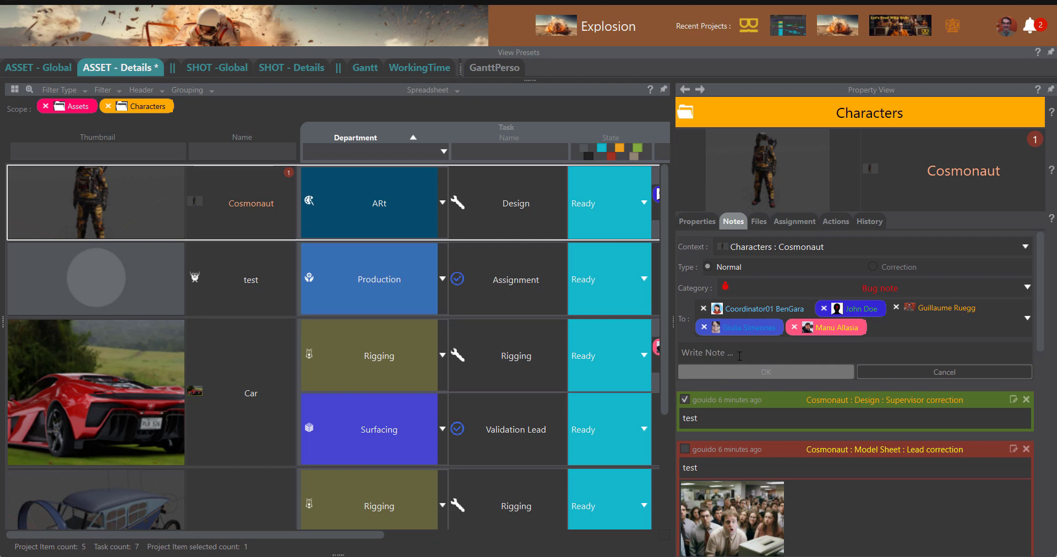
Step: Write the note "test", attach the cosmonaut screenshot and the office crowd image from the file explorer, and post it
left_click(739, 352)
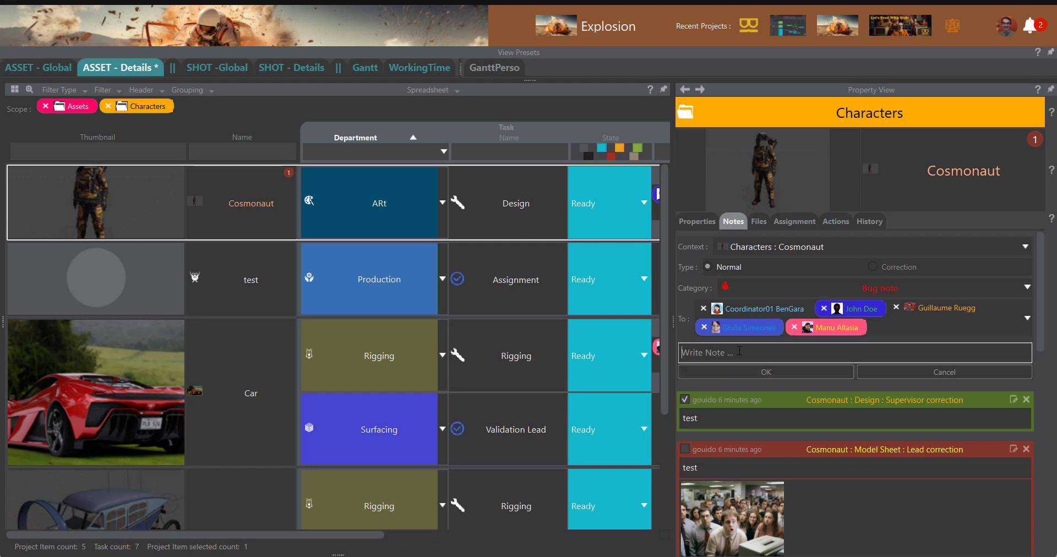
type("test")
mouse_move(1056, 1)
left_mouse_down()
mouse_move(990, 3)
mouse_move(1048, 1)
left_mouse_up()
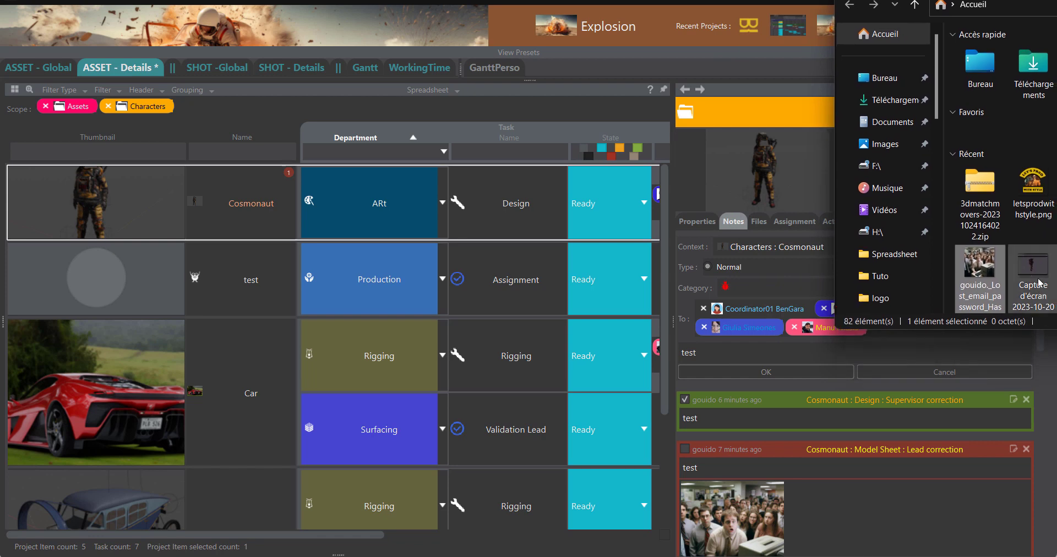
left_click_drag(1032, 275, 740, 357)
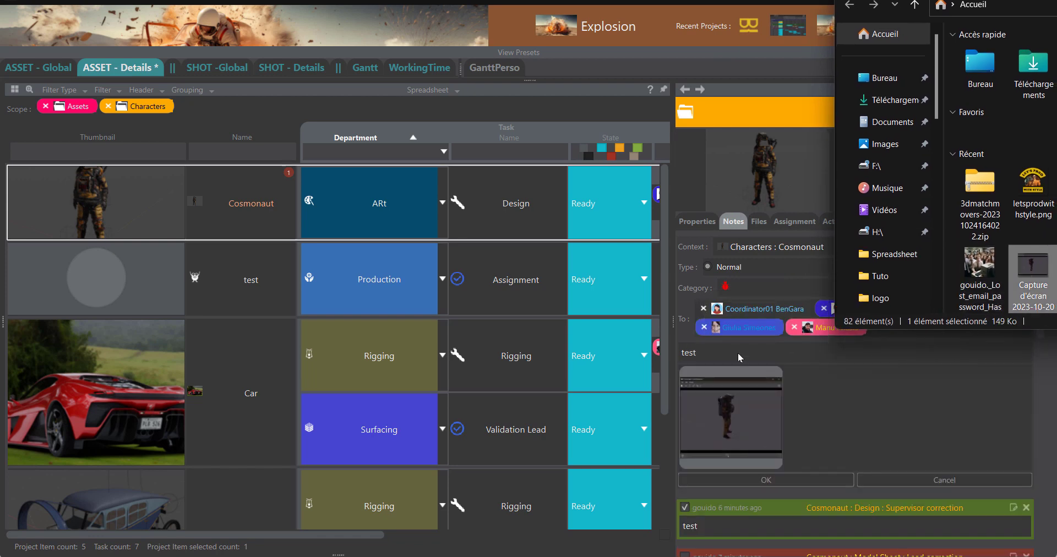
left_click_drag(979, 270, 817, 440)
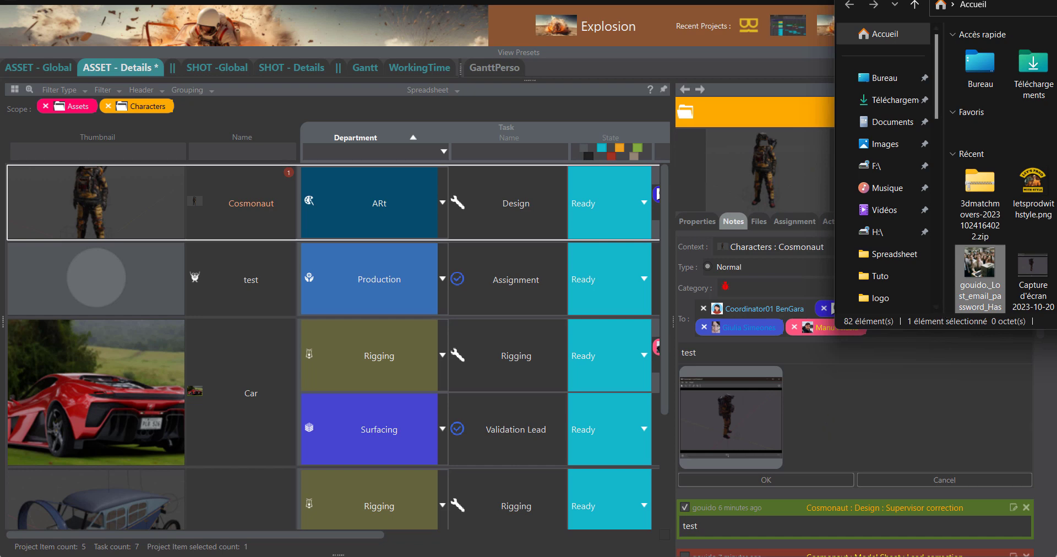
left_click_drag(990, 278, 769, 352)
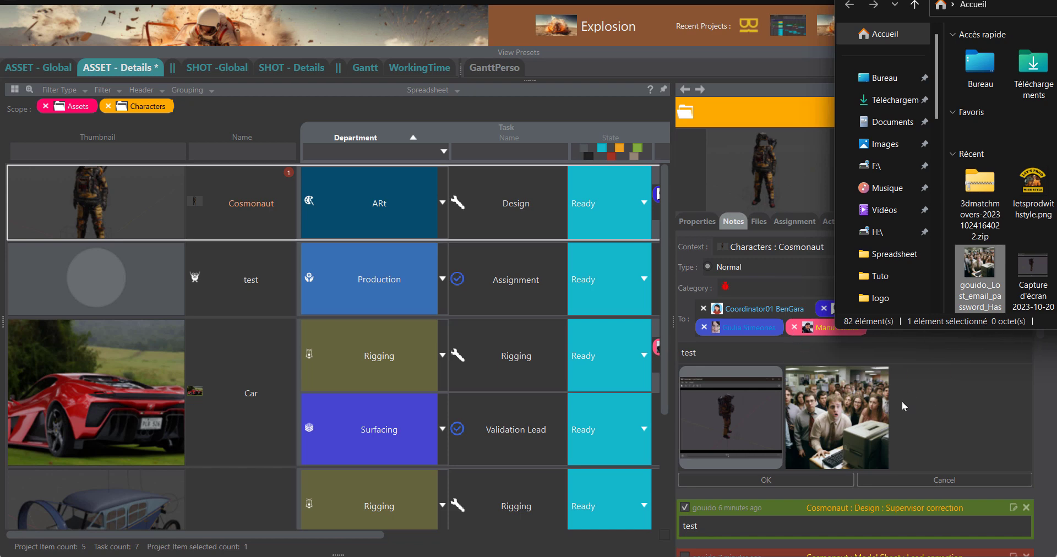
left_click(793, 485)
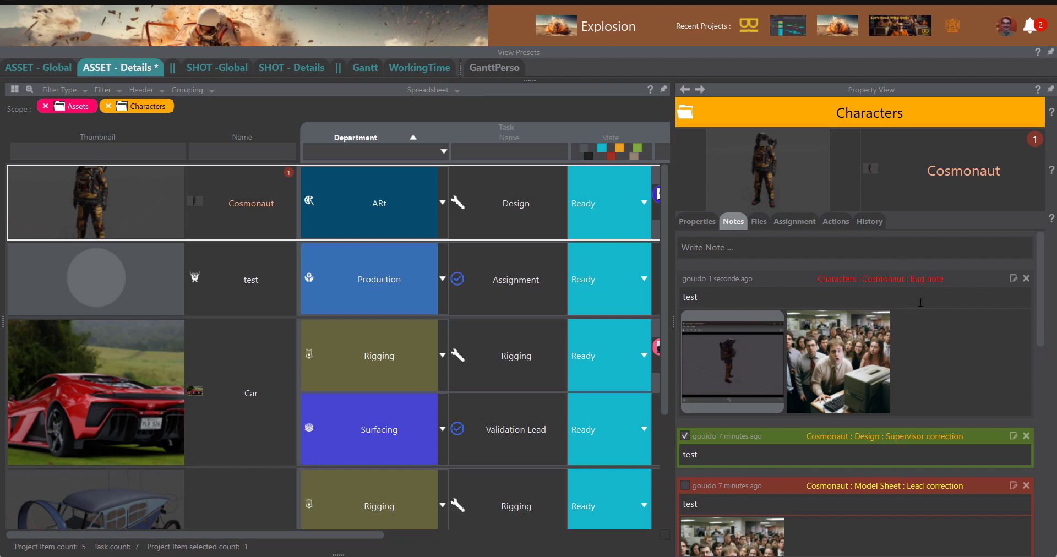
Step: Delete the newly posted Bug note from Cosmonaut
left_click(1025, 278)
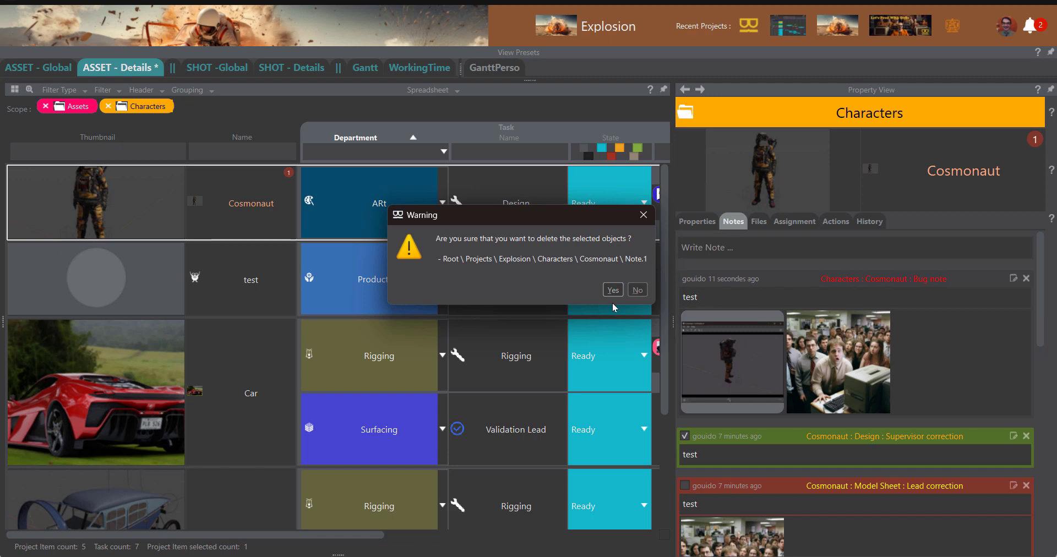
left_click(613, 290)
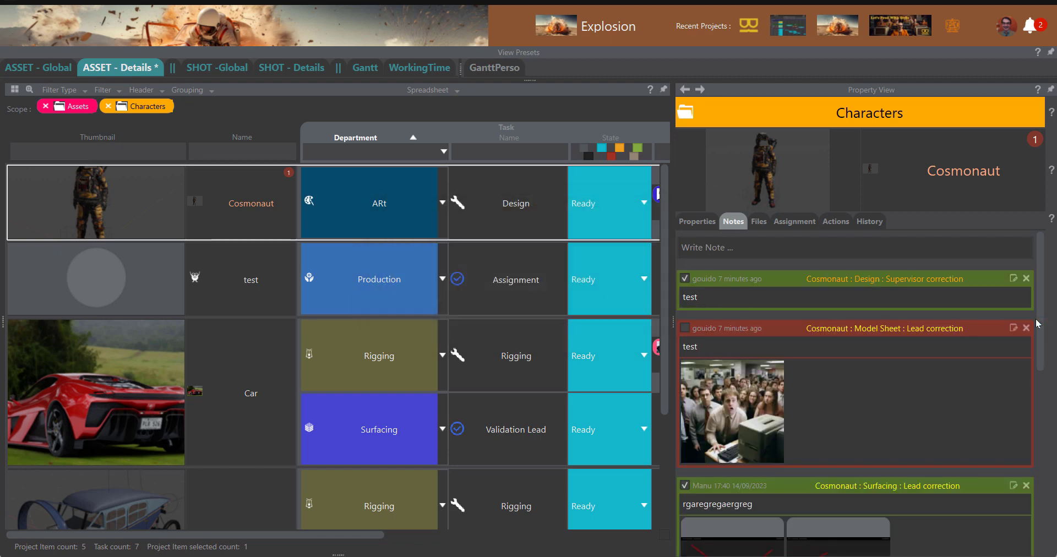
Step: Check the editing fields of the Design supervisor correction note, and reveal Cosmonaut's workflow in the Nodal View
left_click(1014, 279)
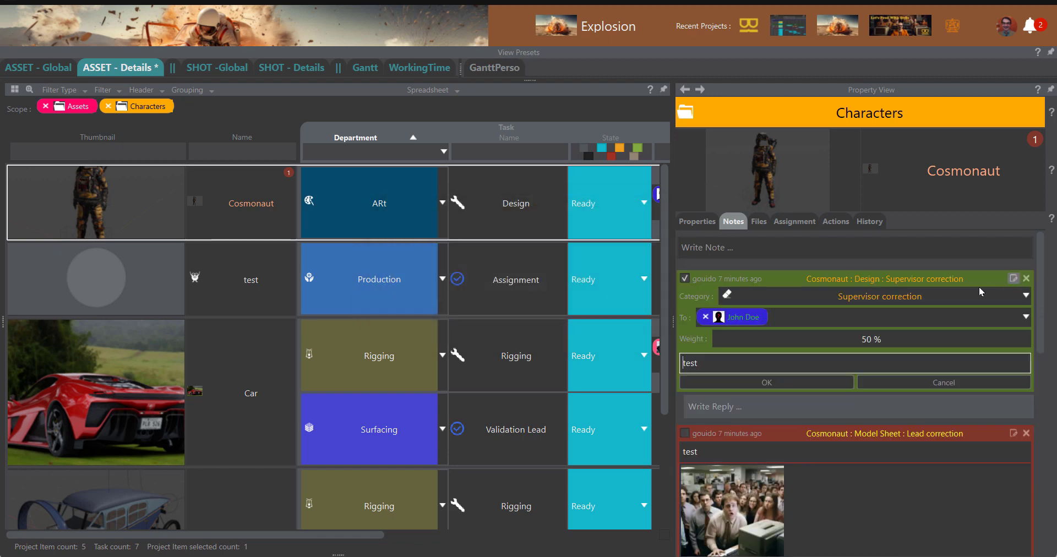
left_click(1011, 381)
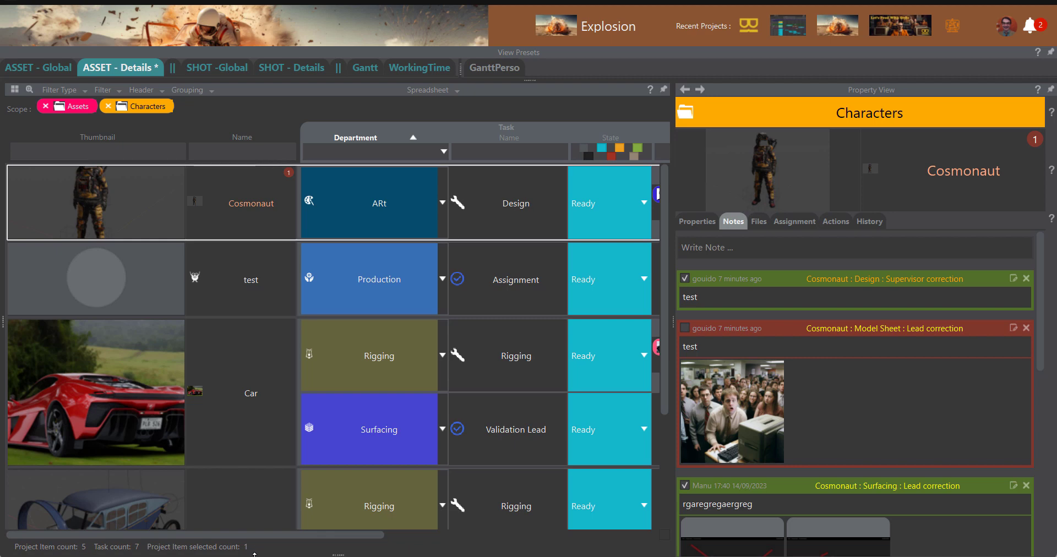
left_click_drag(254, 553, 298, 425)
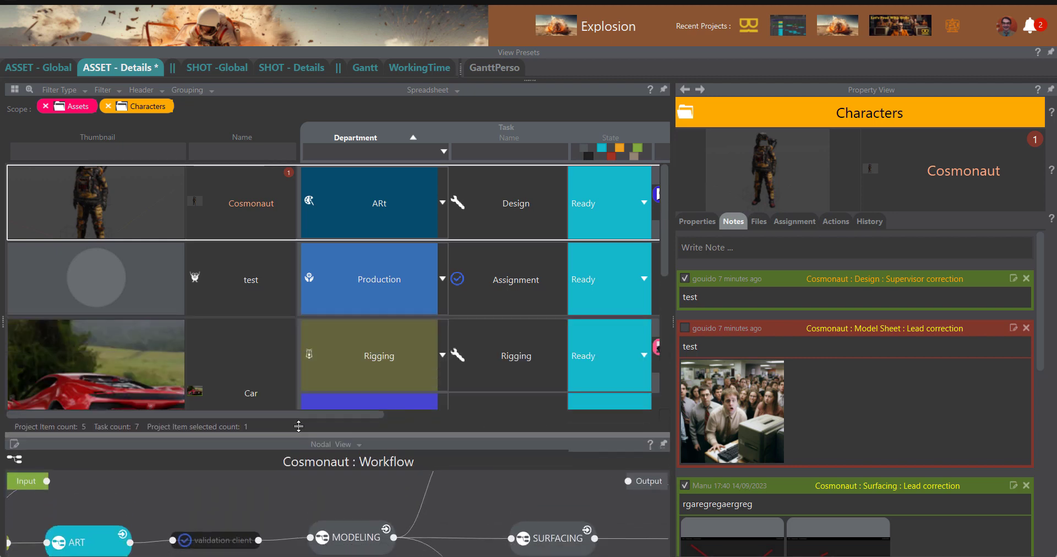
Step: In the ASSET - Global preset, select Cosmonaut's ART compound, reveal the Property View and start a note on it
left_click(55, 72)
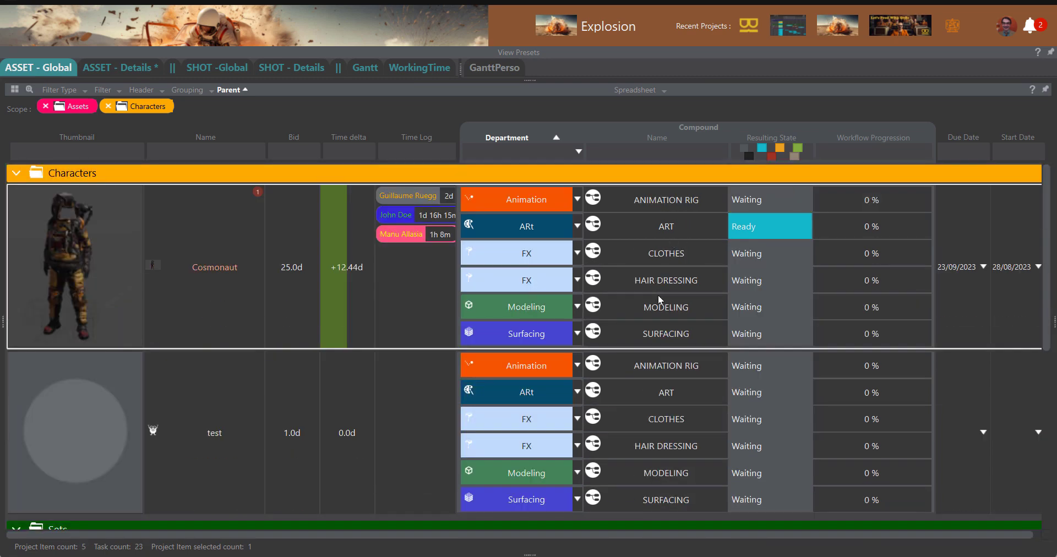
left_click(805, 220)
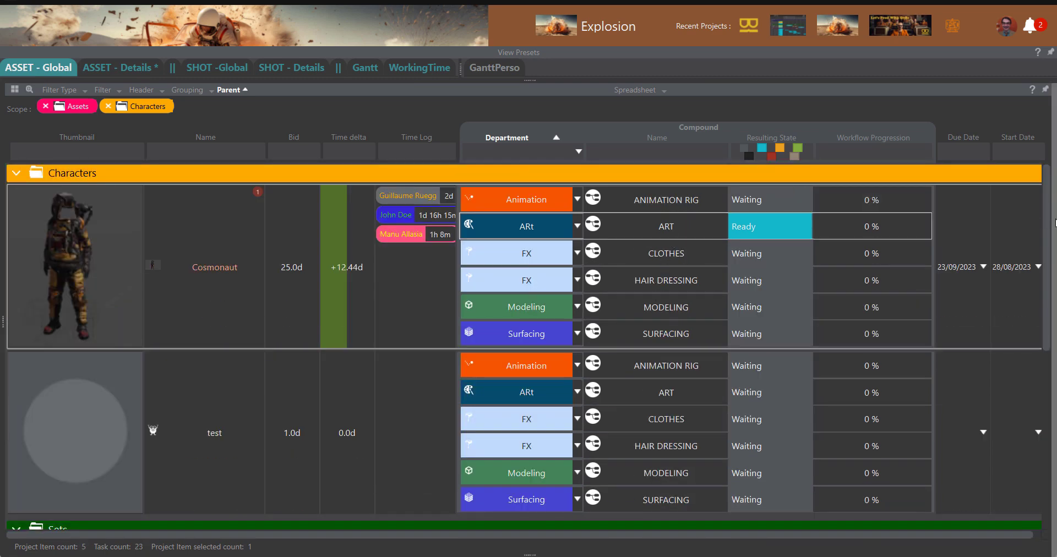
left_click_drag(1052, 237, 802, 261)
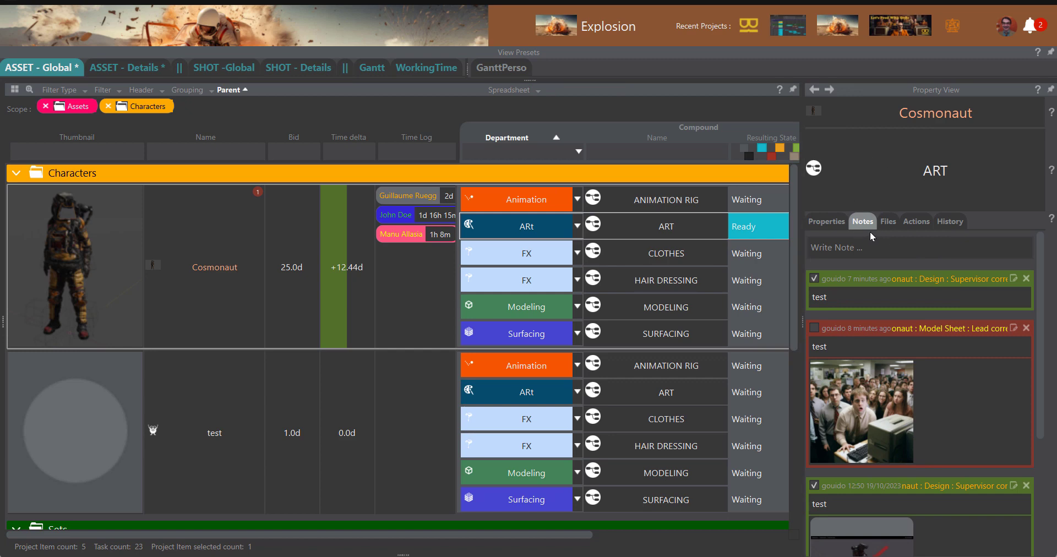
left_click(868, 251)
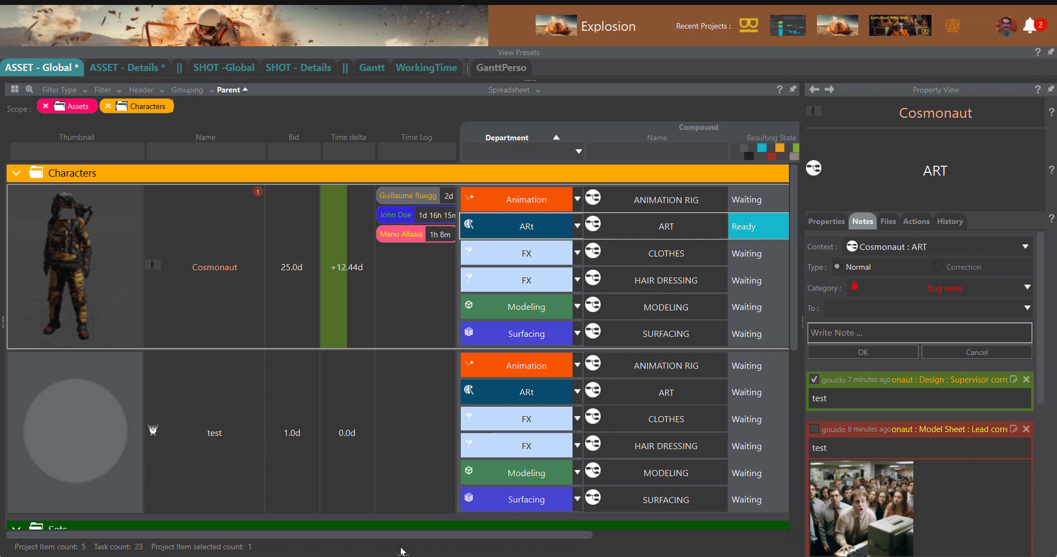
Step: Reveal the Nodal View, enter the MODELING compound's workflow and select the Modeling High and Modeling Low tasks
left_click_drag(402, 553, 458, 287)
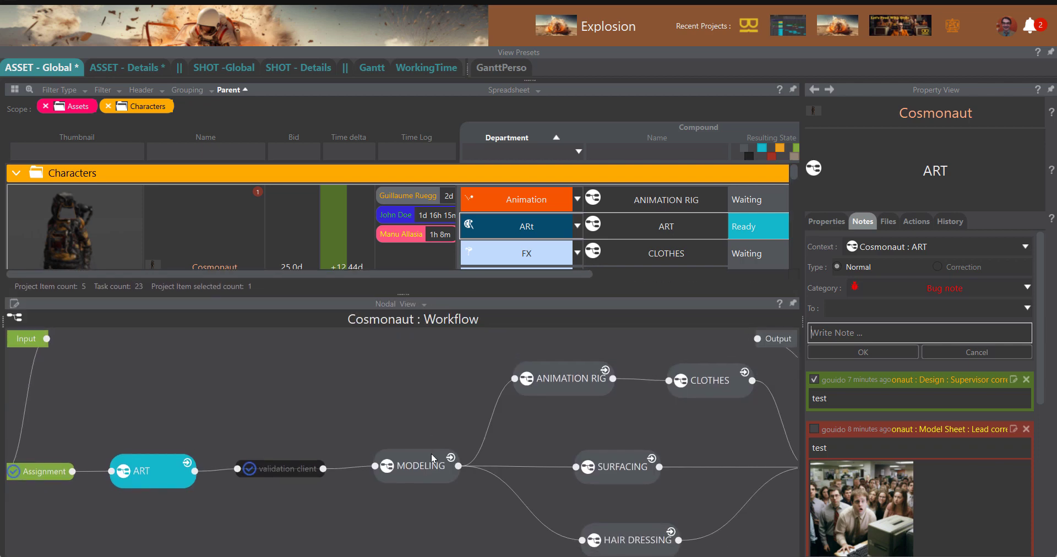
double_click(450, 464)
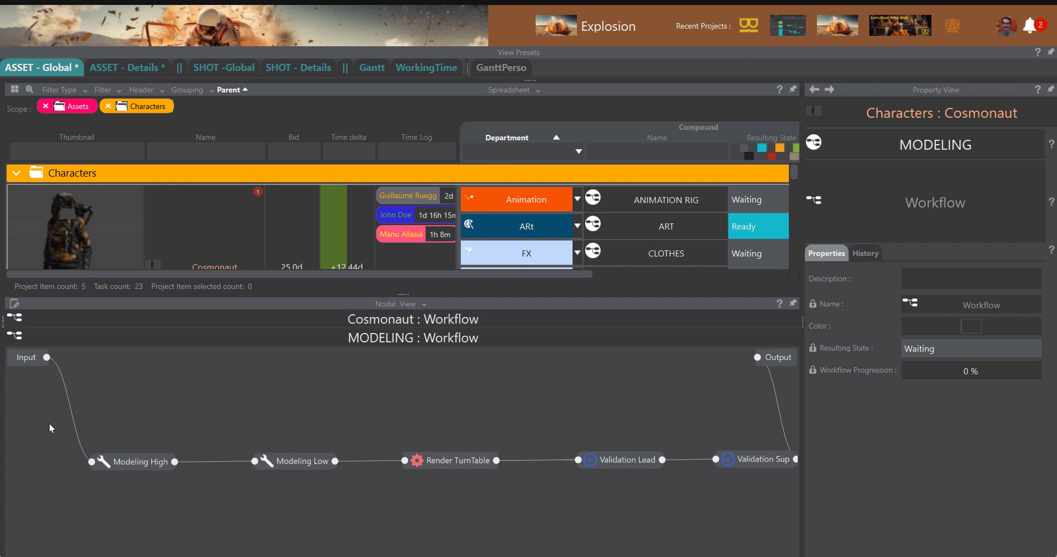
left_click_drag(48, 424, 380, 520)
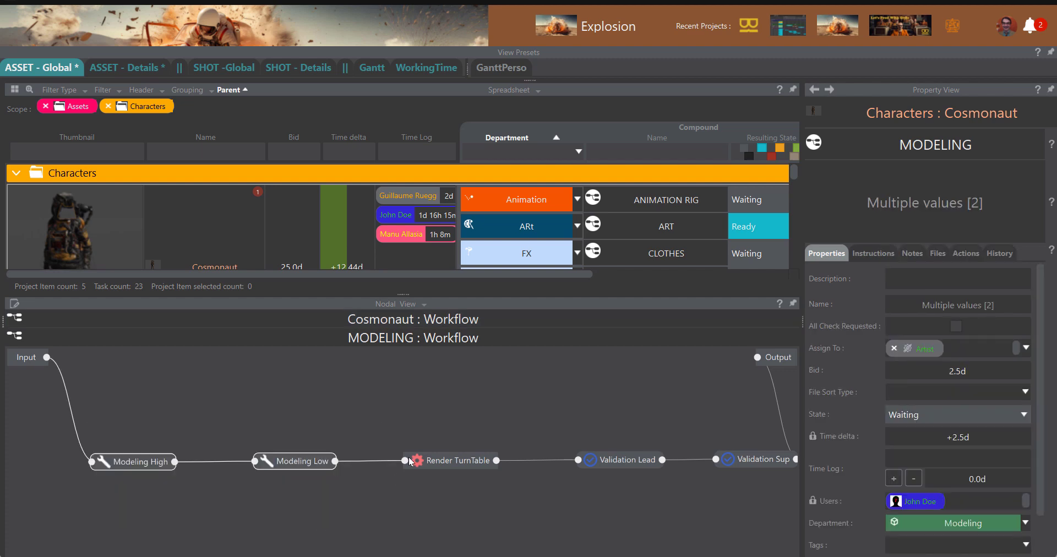
Step: Return to the Cosmonaut workflow, enter the ART compound and select its Design task
left_click(481, 318)
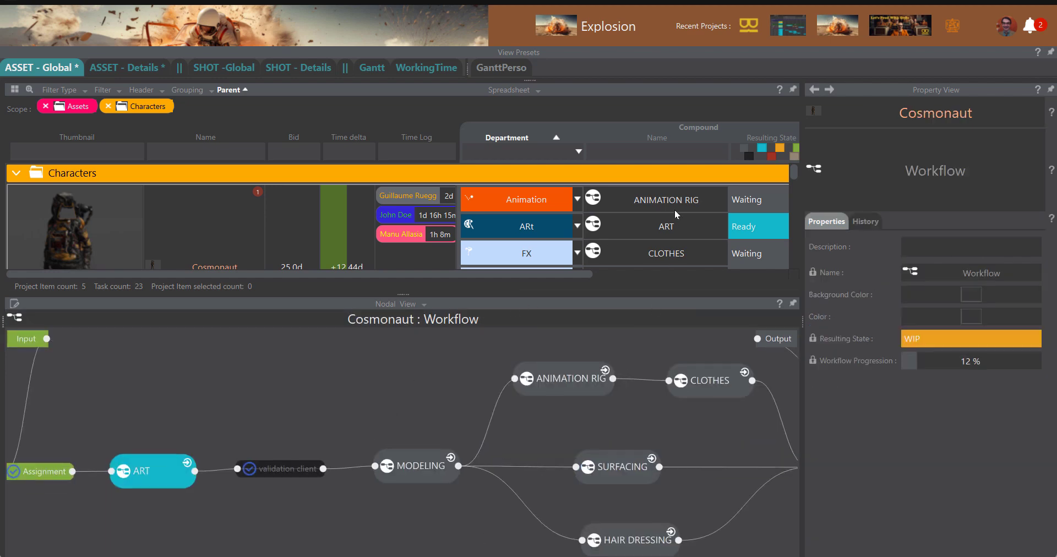
left_click(186, 463)
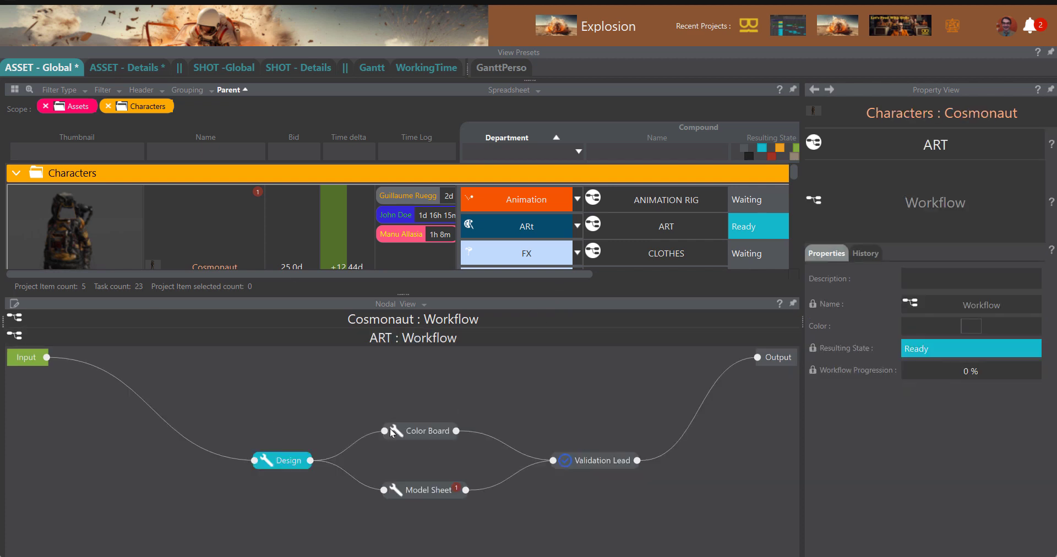
left_click(286, 460)
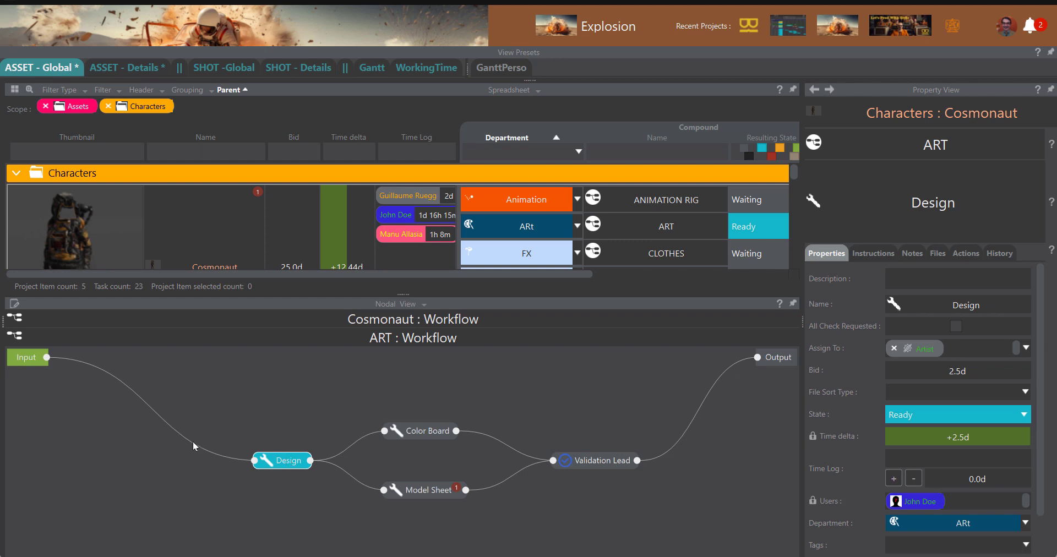
Step: Start a correction note on the Design task, check the available categories and keep Supervisor correction
left_click(918, 253)
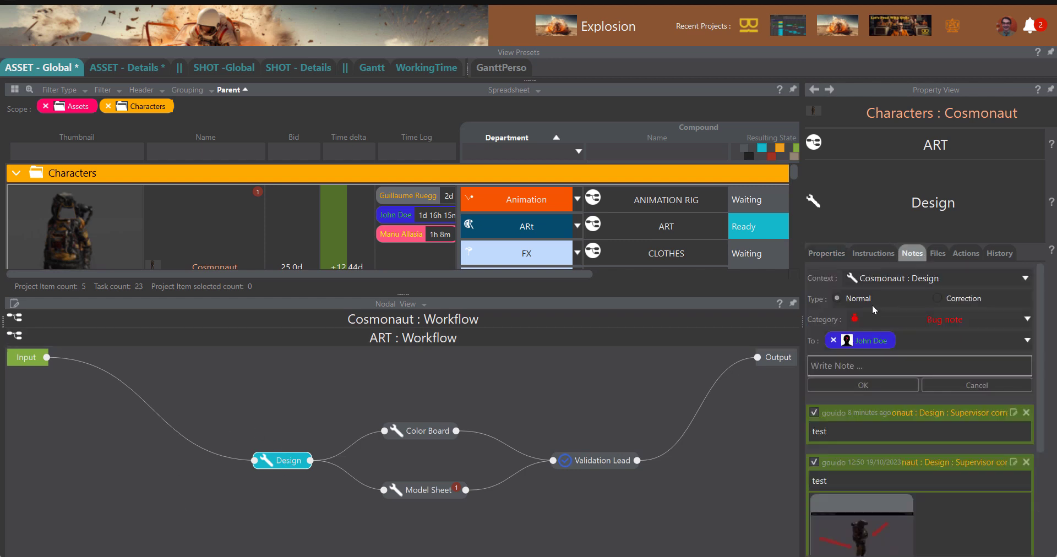
left_click(940, 296)
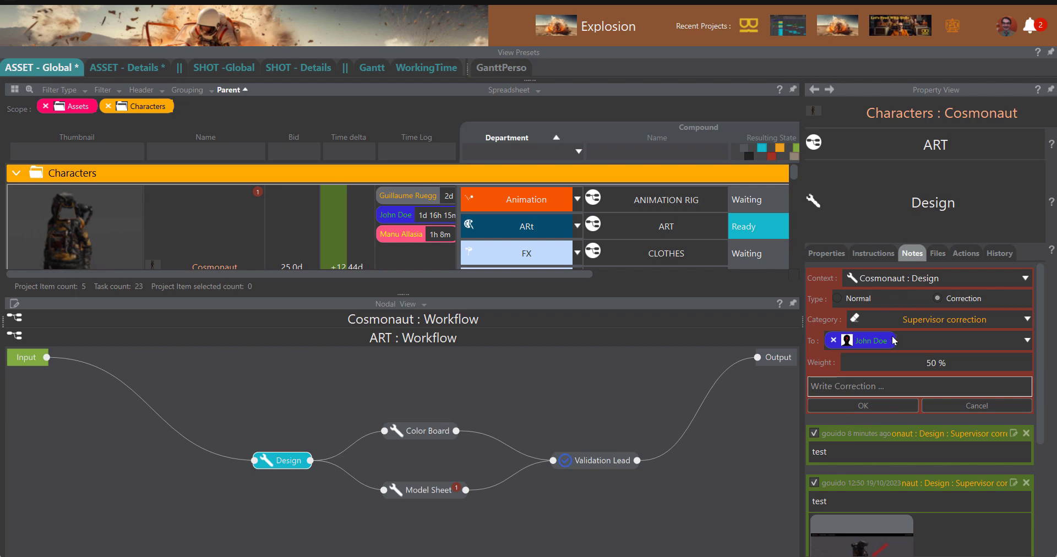
left_click(914, 320)
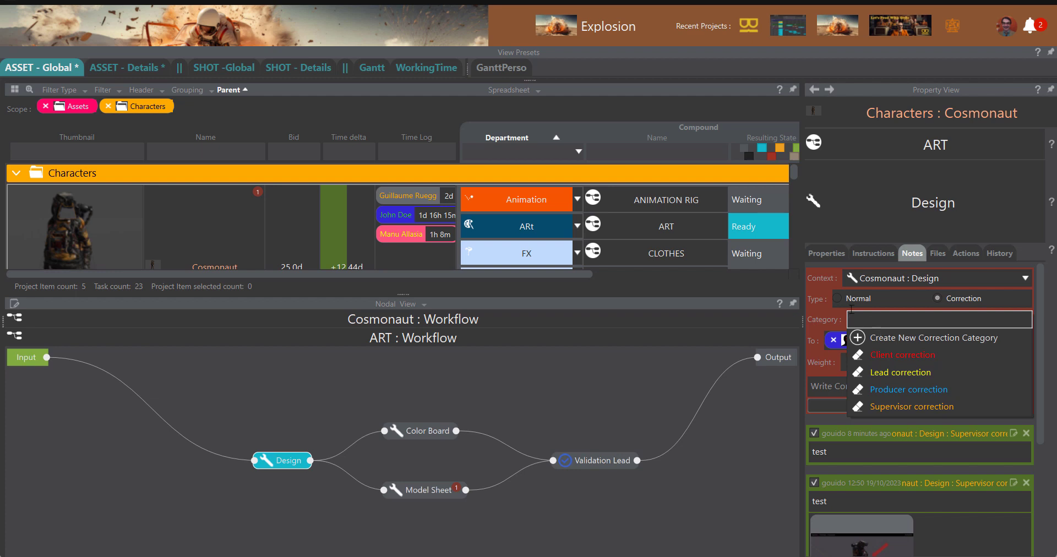
left_click(815, 320)
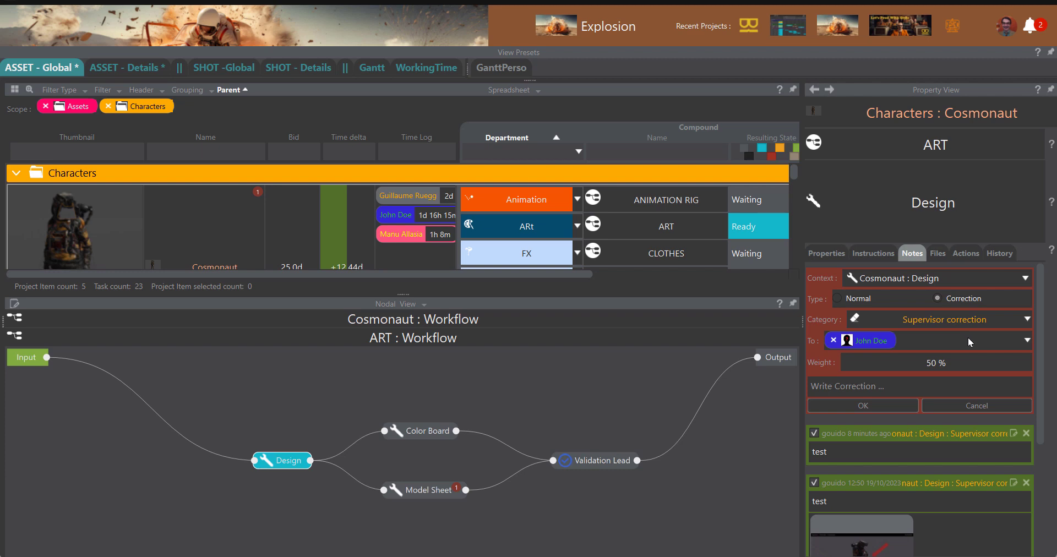
Step: Add a second recipient to the Design task's correction note
left_click(1015, 345)
left_click(907, 428)
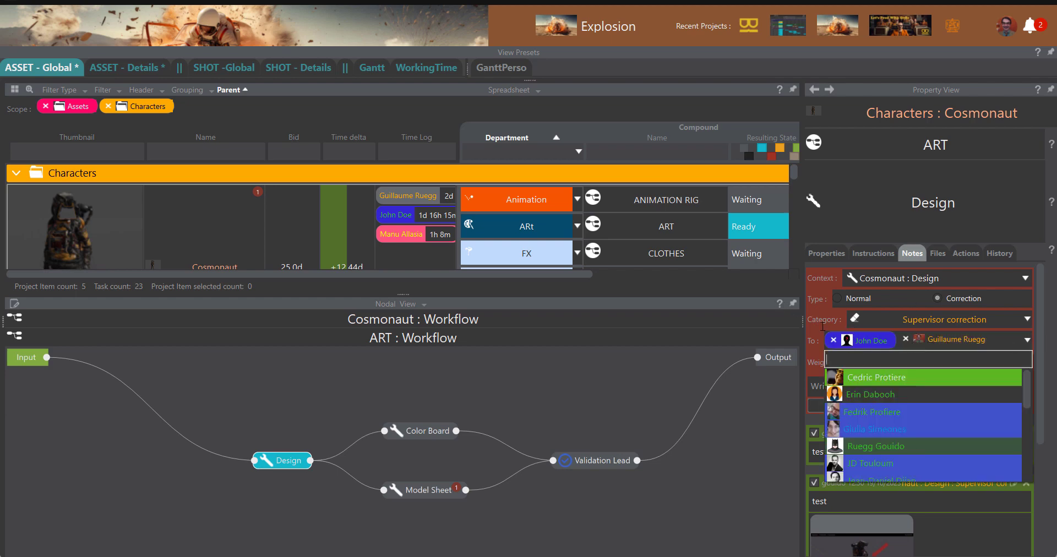
left_click(818, 325)
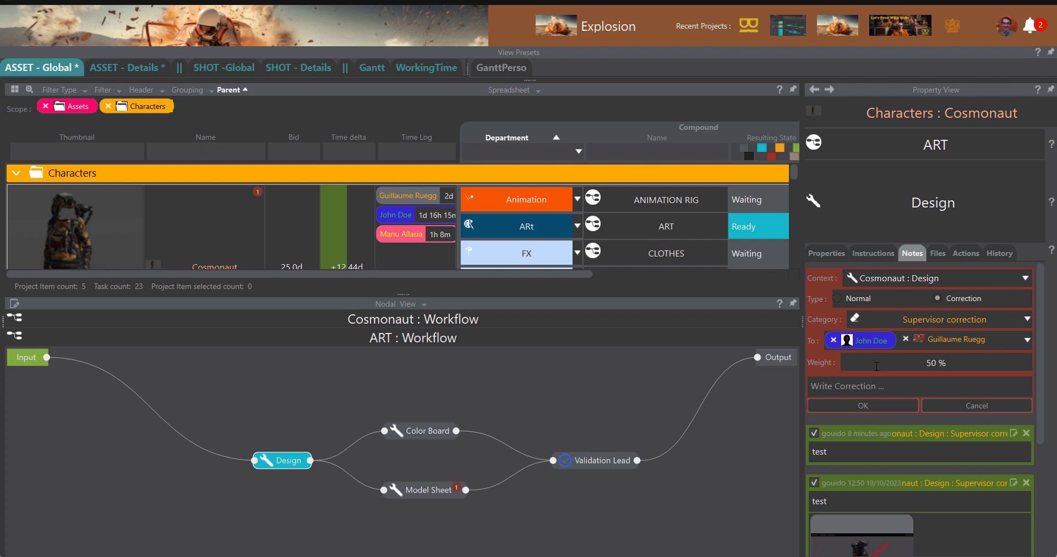
Step: Keep the correction's weight at 50 %, write "test" as its text, attach an image and submit the note
double_click(927, 362)
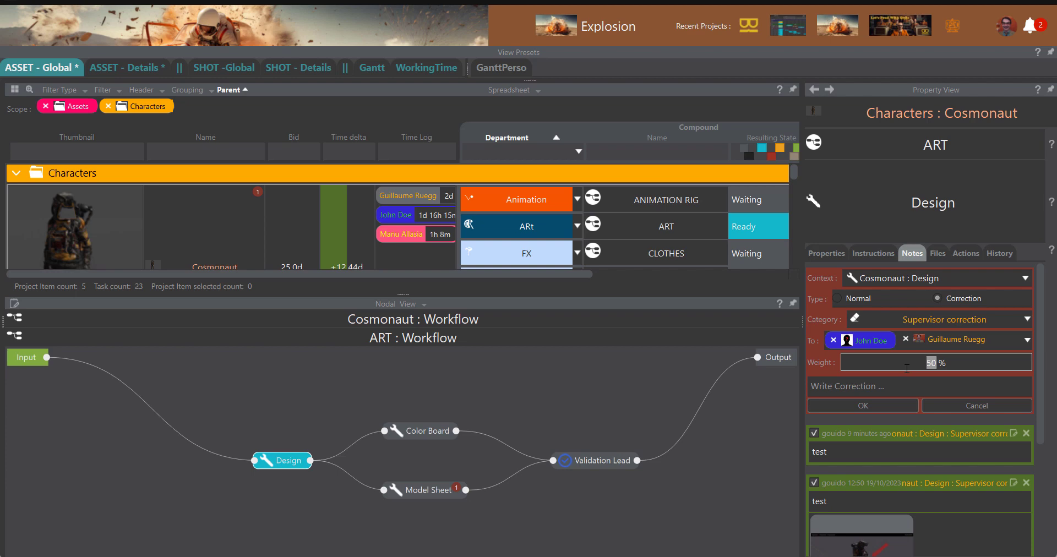
left_click(893, 390)
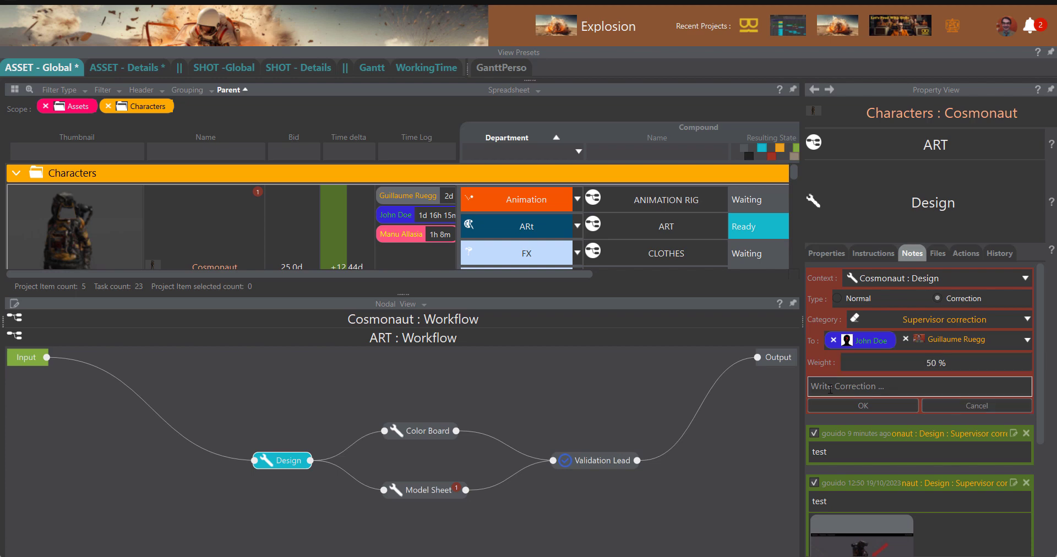
type("ter")
type("st")
left_click_drag(1056, 325, 855, 392)
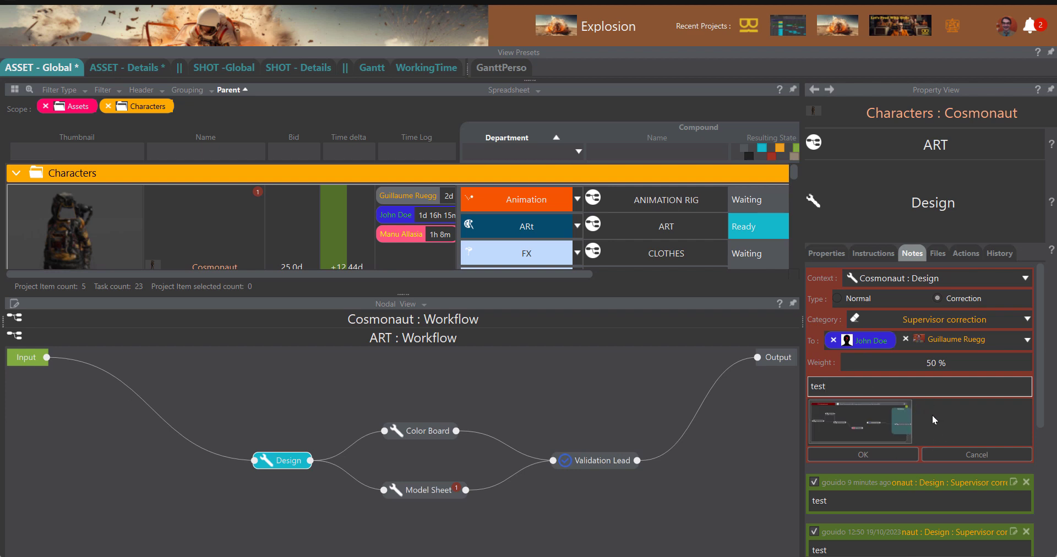
left_click(838, 449)
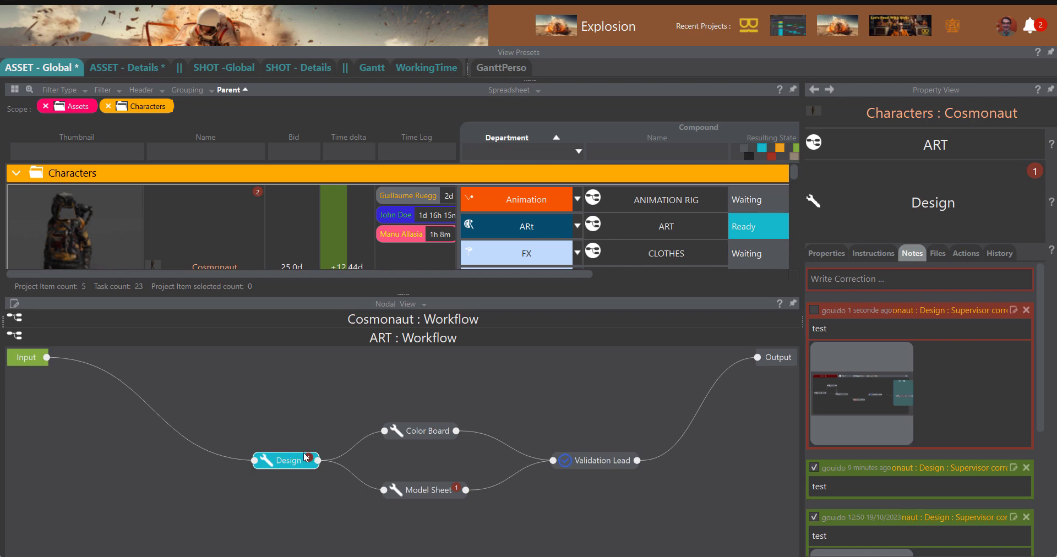
Step: In the ASSET - Details preset, show Cosmonaut's task user and bid columns, and check off the newest Design correction
left_click_drag(449, 274, 378, 289)
left_click(135, 66)
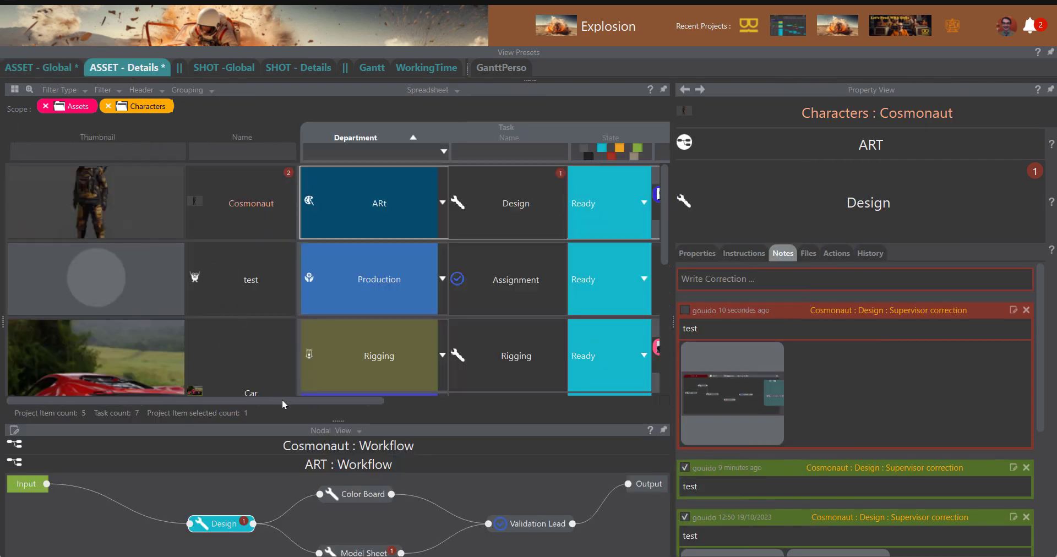
left_click_drag(281, 401, 395, 400)
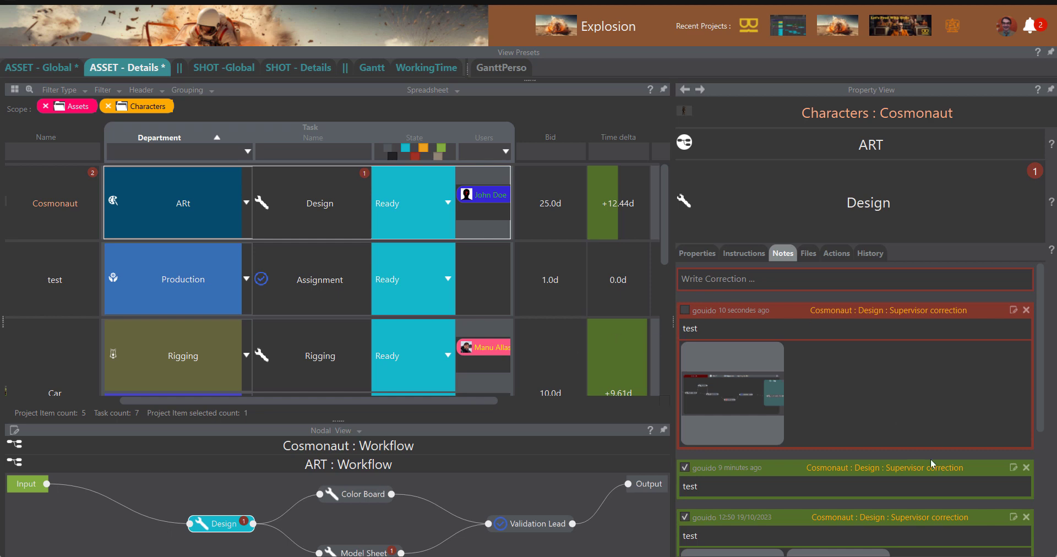
left_click(685, 311)
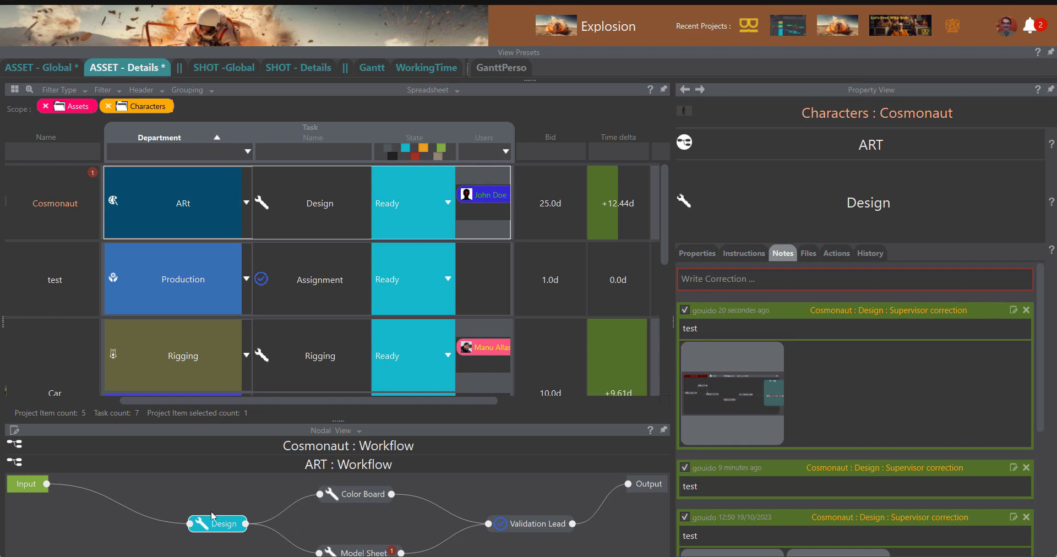
Step: Set the state of Cosmonaut's Design task to Done in its properties
left_click(695, 254)
left_click(889, 414)
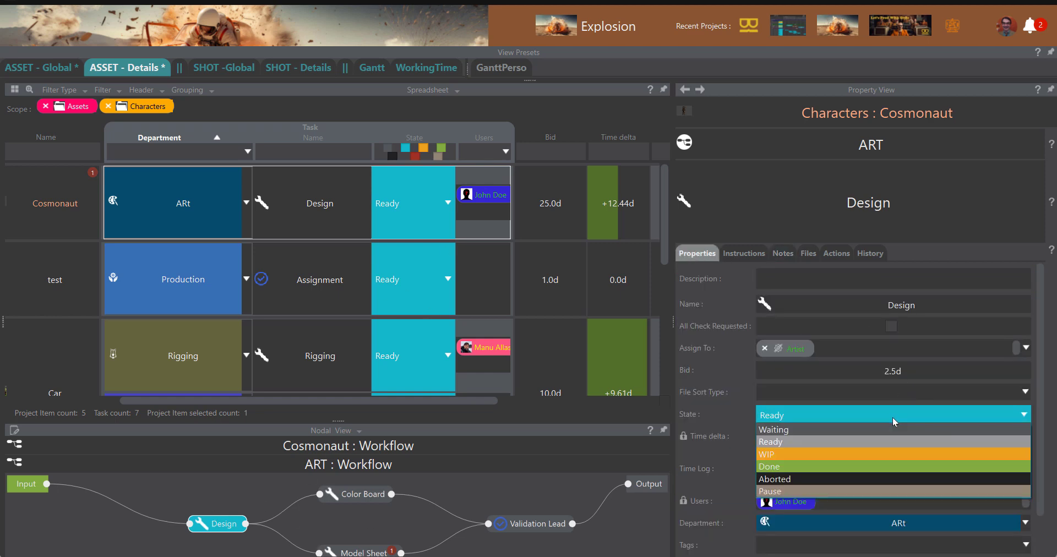
left_click(828, 465)
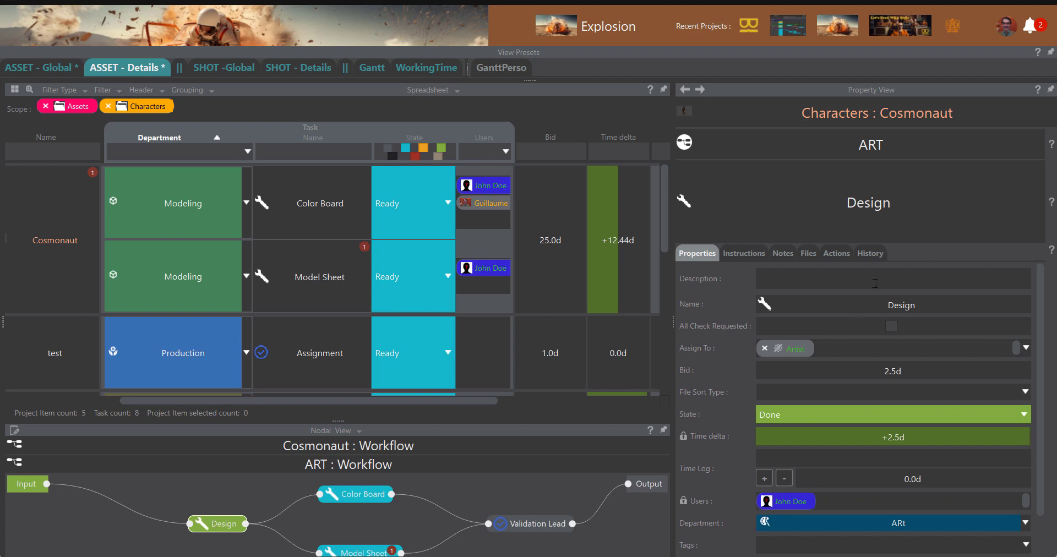
Step: Submit a new Supervisor correction note reading "test" on the completed Design task
left_click(782, 255)
left_click(858, 279)
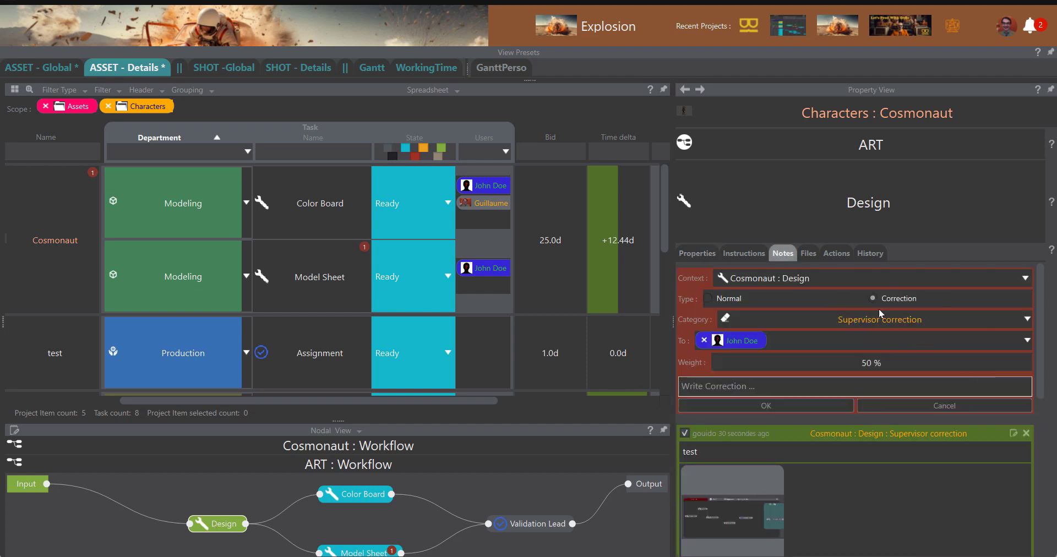
type("test")
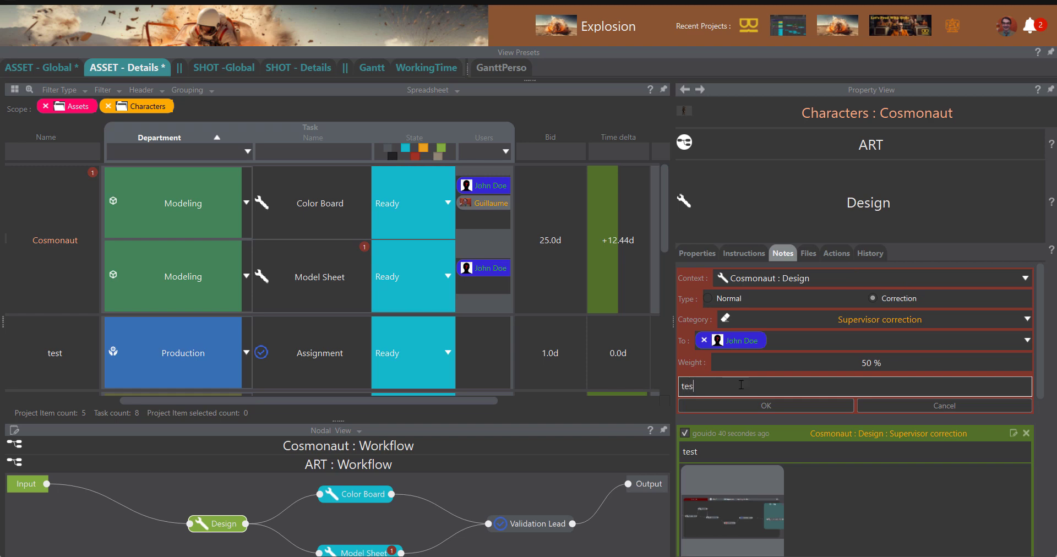
left_click(754, 405)
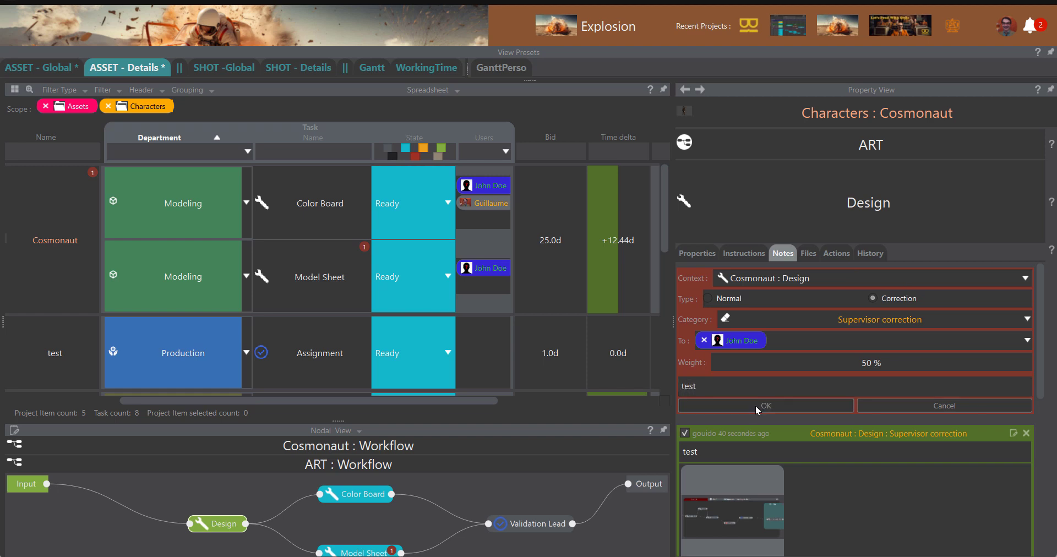